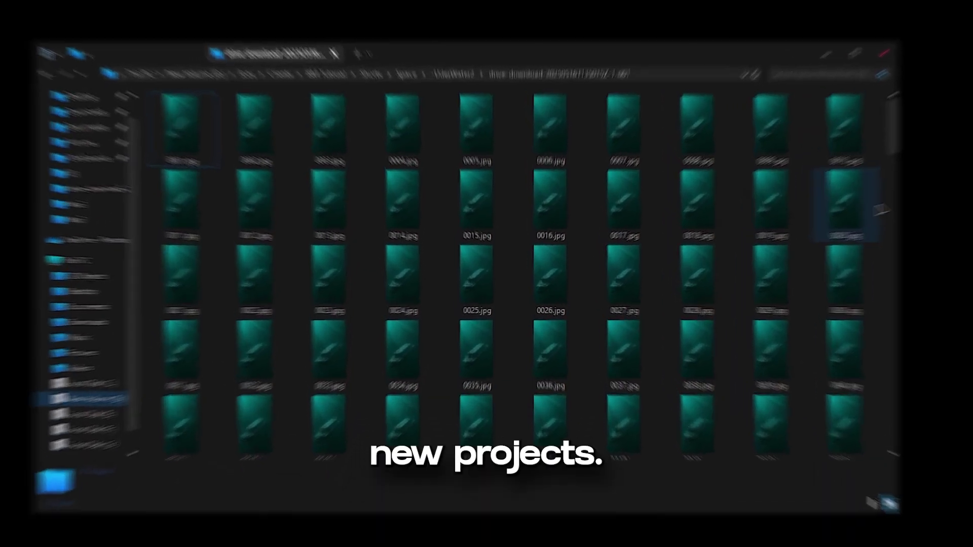
{"action": "scroll", "coordinate": [833, 80], "scroll_direction": "down", "scroll_amount": 2}
{"action": "scroll", "coordinate": [832, 80], "scroll_direction": "down", "scroll_amount": 10}
{"action": "scroll", "coordinate": [832, 80], "scroll_direction": "down", "scroll_amount": 10}
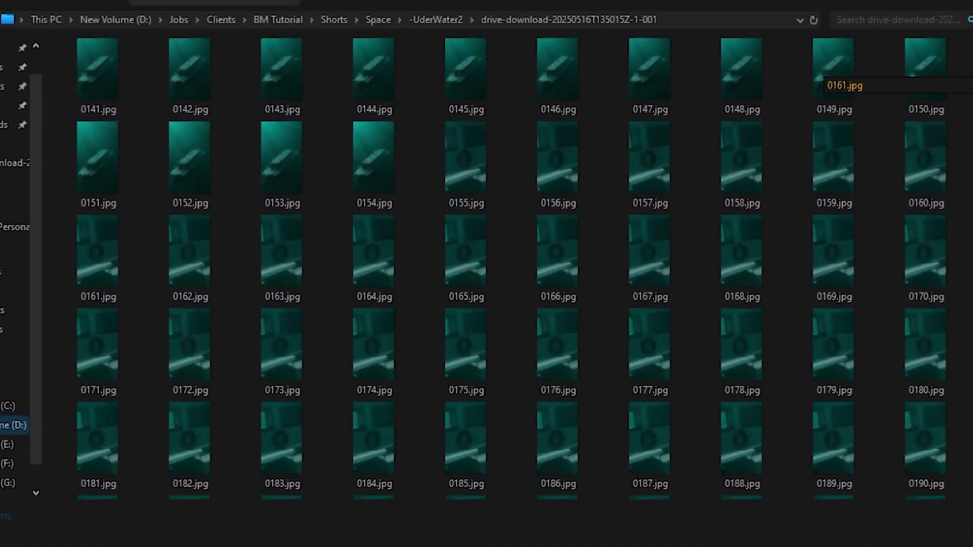
{"action": "scroll", "coordinate": [832, 80], "scroll_direction": "down", "scroll_amount": 8}
{"action": "scroll", "coordinate": [832, 80], "scroll_direction": "down", "scroll_amount": 6}
{"action": "scroll", "coordinate": [833, 80], "scroll_direction": "down", "scroll_amount": 5}
{"action": "scroll", "coordinate": [832, 80], "scroll_direction": "down", "scroll_amount": 1}
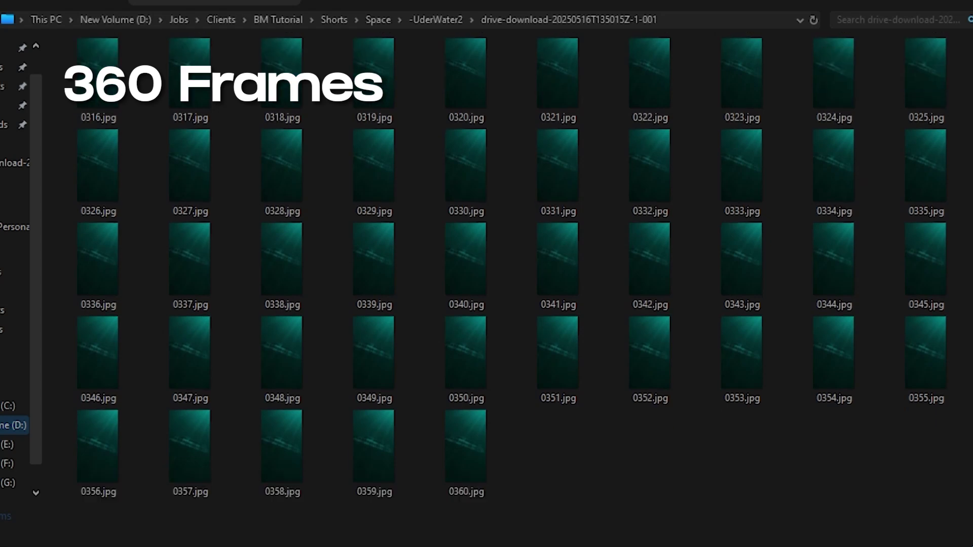
{"action": "scroll", "coordinate": [942, 109], "scroll_direction": "up", "scroll_amount": 3}
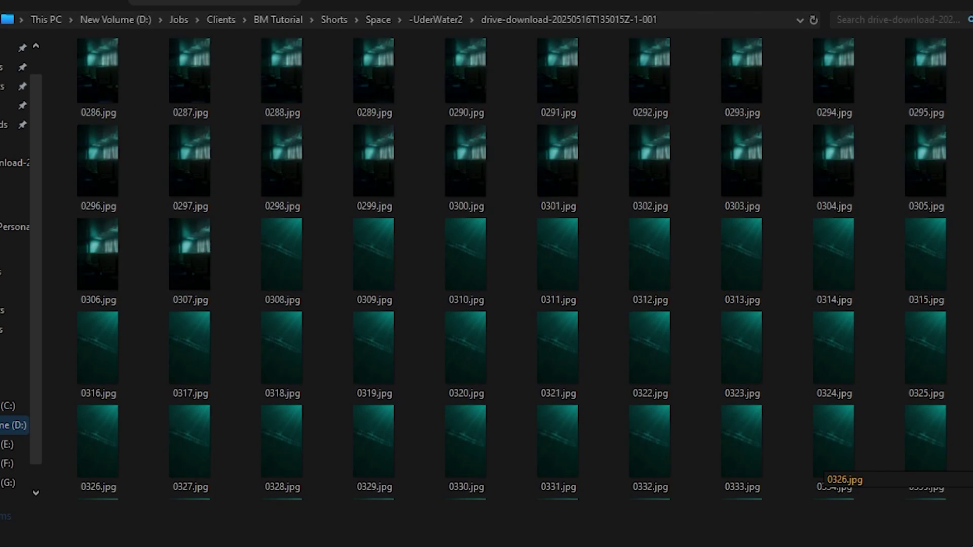
{"action": "scroll", "coordinate": [942, 109], "scroll_direction": "up", "scroll_amount": 20}
View frame 0001.jpg full-size in Photos and step to the next rendered frame
{"action": "double_click", "coordinate": [122, 79]}
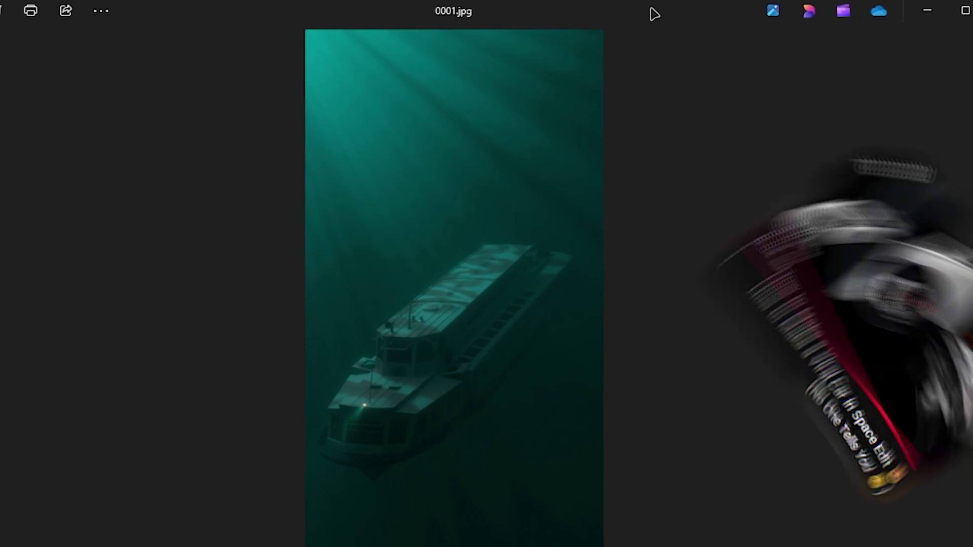
{"action": "key", "text": "Right"}
{"action": "key", "text": "Right"}
{"action": "key", "text": "Right"}
{"action": "key", "text": "Right"}
{"action": "key", "text": "Right"}
{"action": "key", "text": "Right"}
{"action": "key", "text": "Right"}
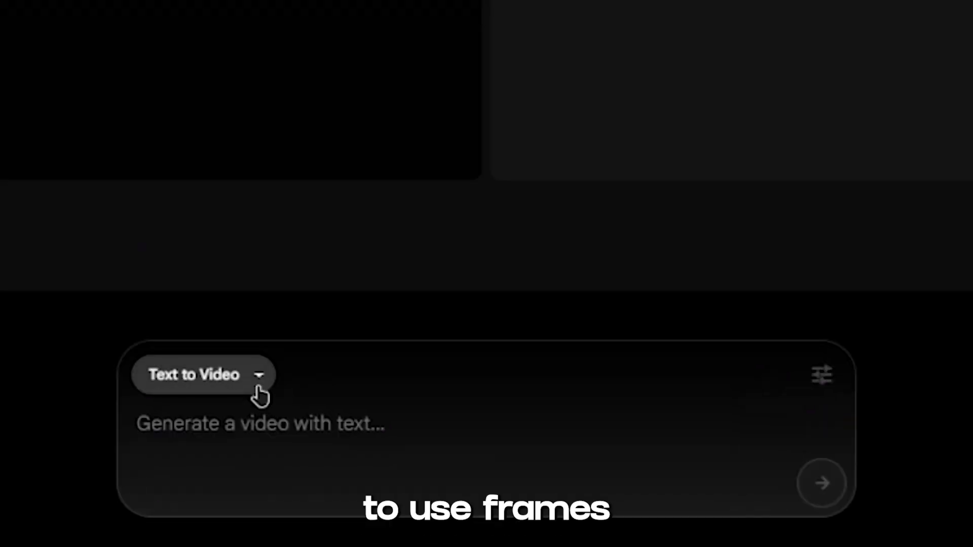
Switch to Frames to Video and load 0001.jpg as the cropped start frame
{"action": "left_click", "coordinate": [258, 388]}
{"action": "left_click", "coordinate": [241, 255]}
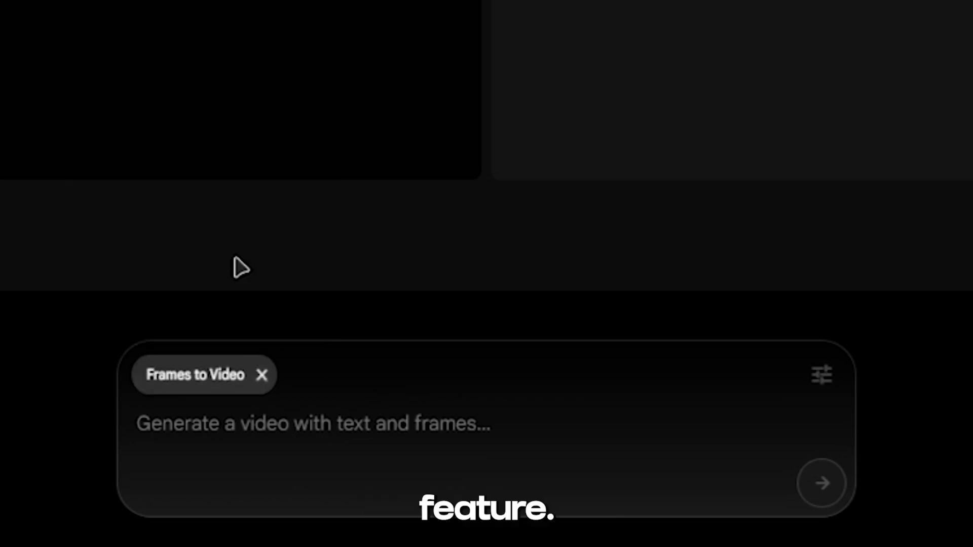
{"action": "left_click", "coordinate": [158, 491]}
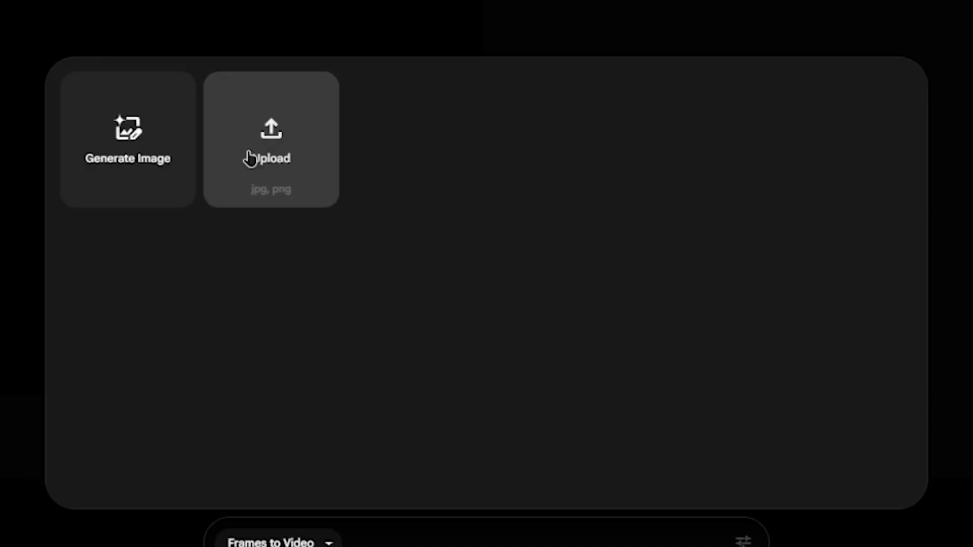
{"action": "left_click", "coordinate": [252, 157]}
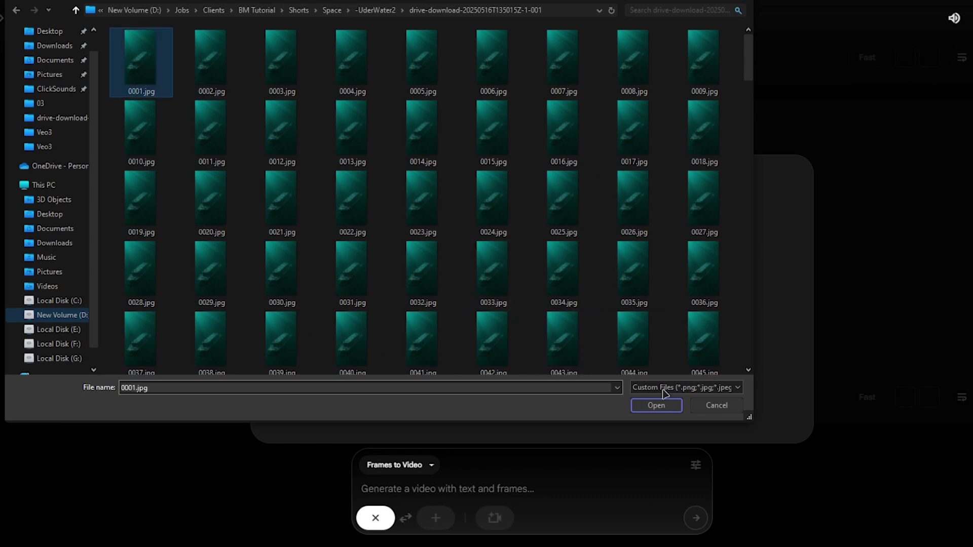
{"action": "left_click", "coordinate": [671, 406]}
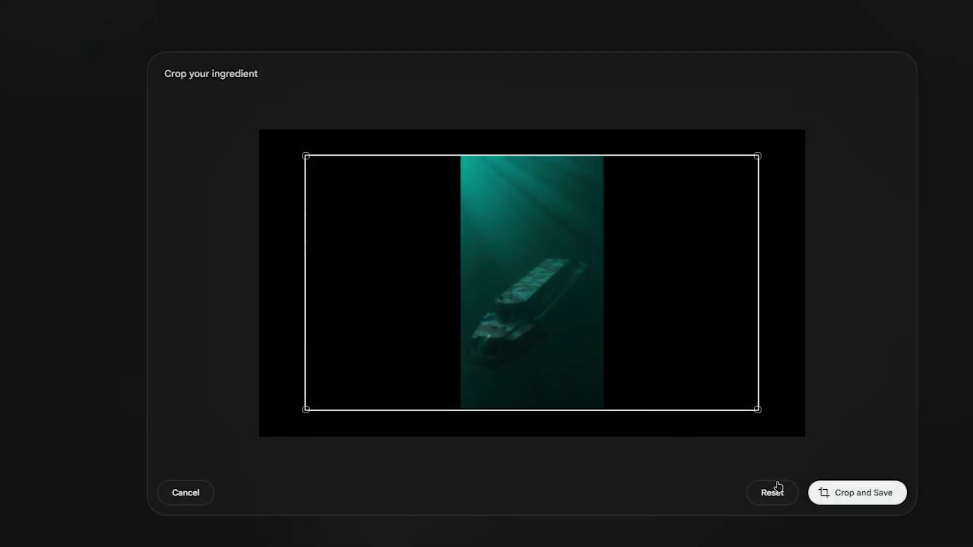
{"action": "left_click", "coordinate": [835, 494]}
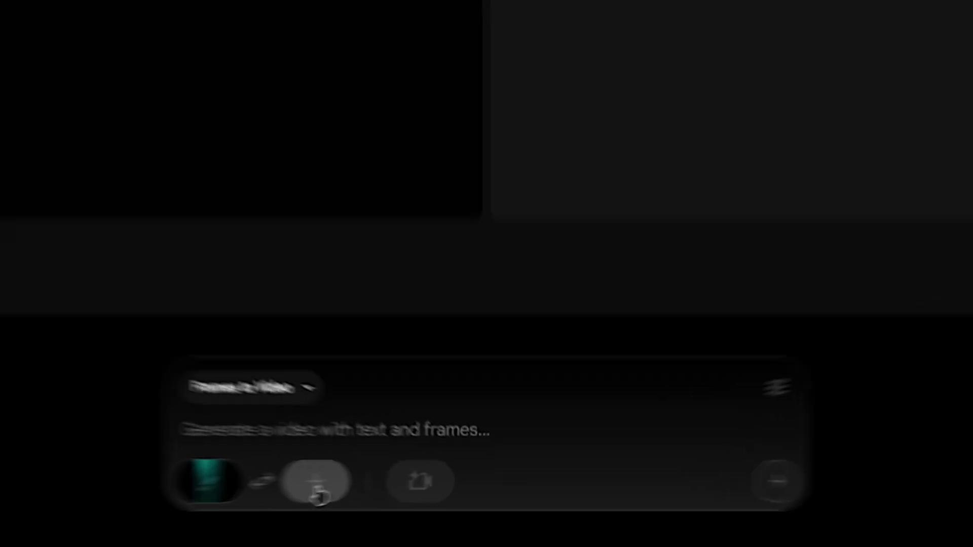
Load 0154.jpg from the computer as the cropped end frame
{"action": "left_click", "coordinate": [436, 517]}
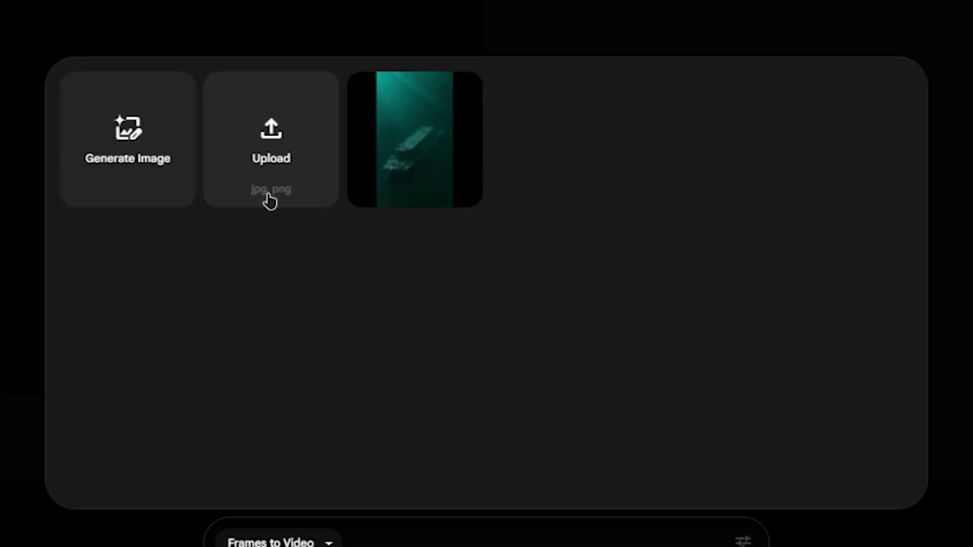
{"action": "left_click", "coordinate": [270, 200]}
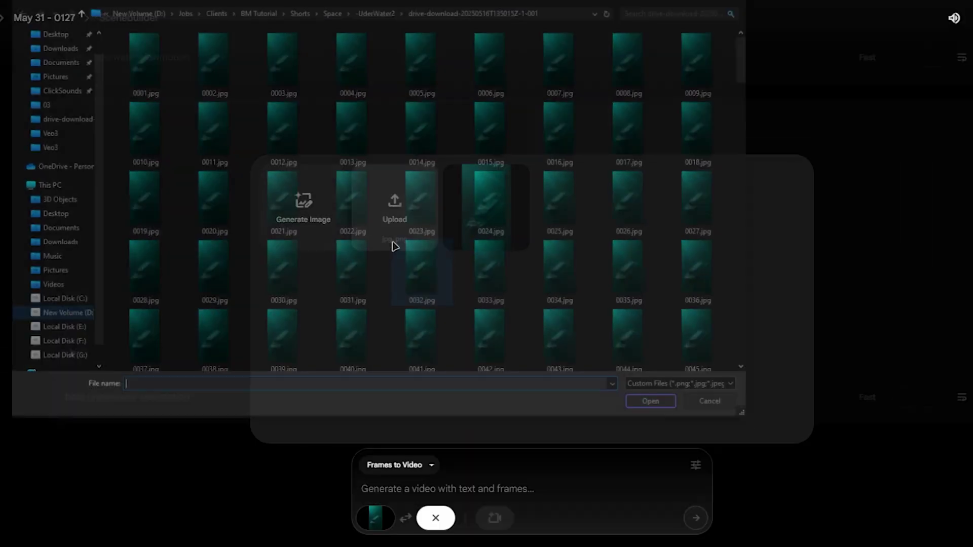
{"action": "left_click_drag", "start_coordinate": [749, 76], "coordinate": [745, 213]}
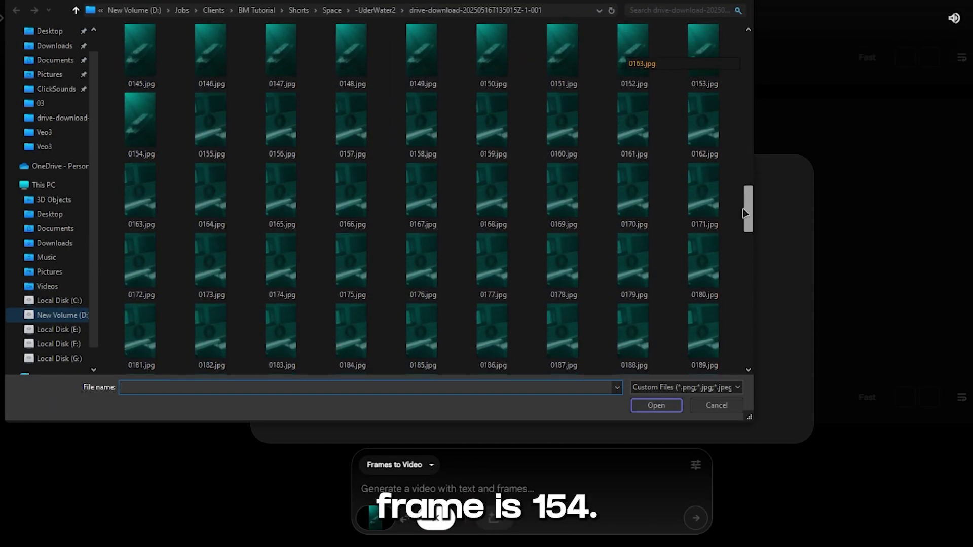
{"action": "scroll", "coordinate": [732, 209], "scroll_direction": "up", "scroll_amount": 2}
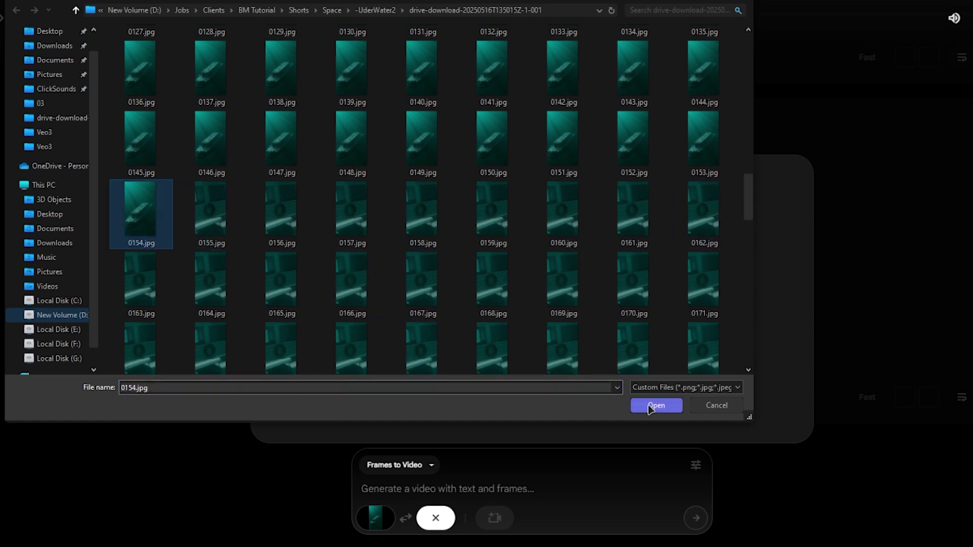
{"action": "left_click", "coordinate": [654, 406]}
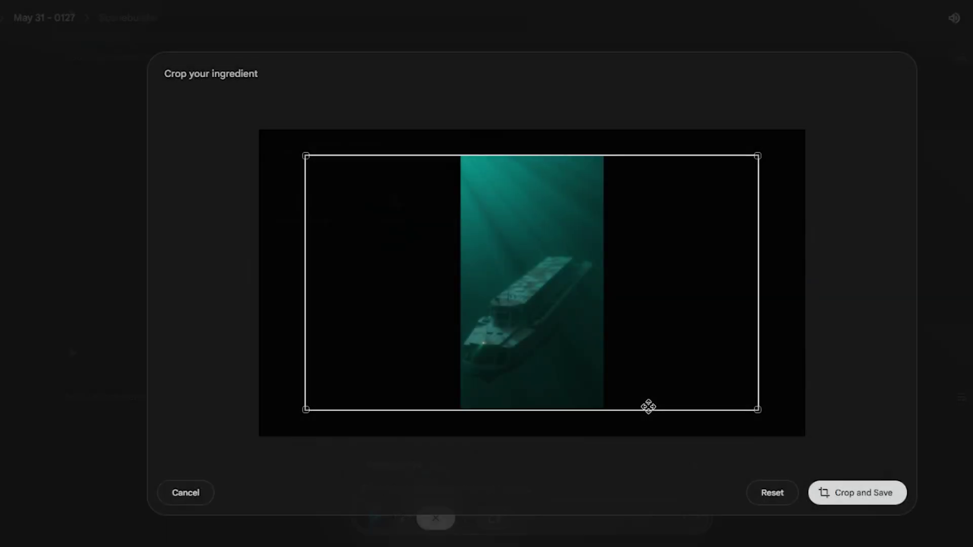
{"action": "left_click", "coordinate": [856, 492]}
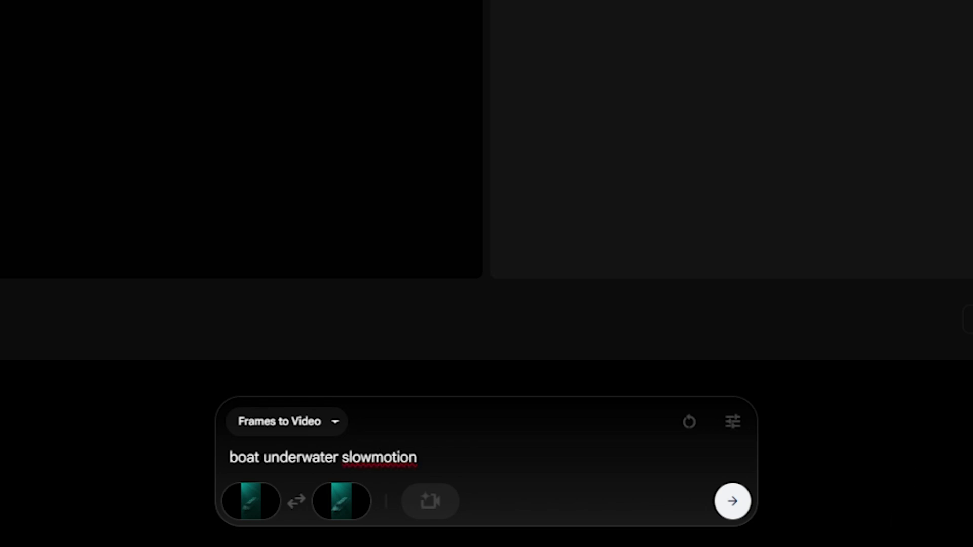
Review the video model options in settings, keep Fast, and play the boat clip
{"action": "left_click", "coordinate": [729, 424]}
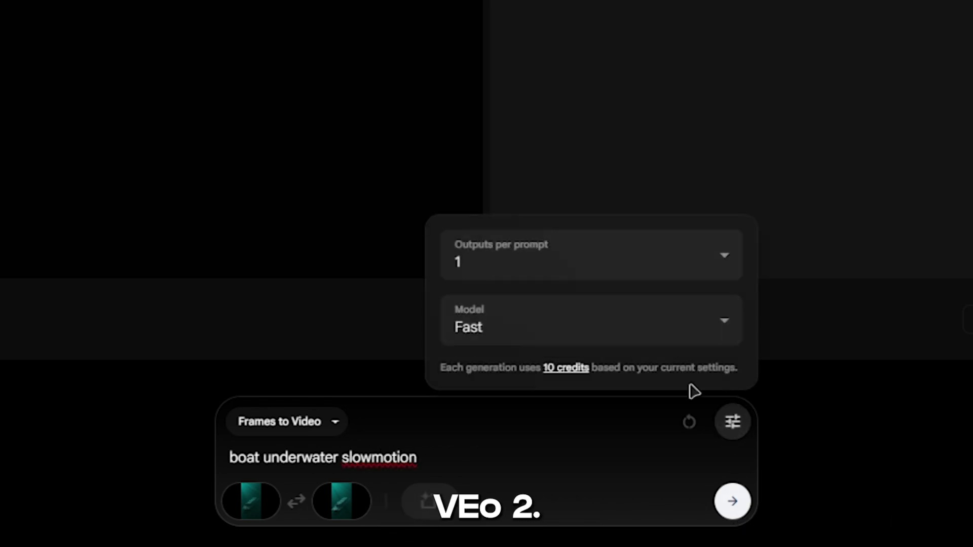
{"action": "left_click", "coordinate": [619, 315]}
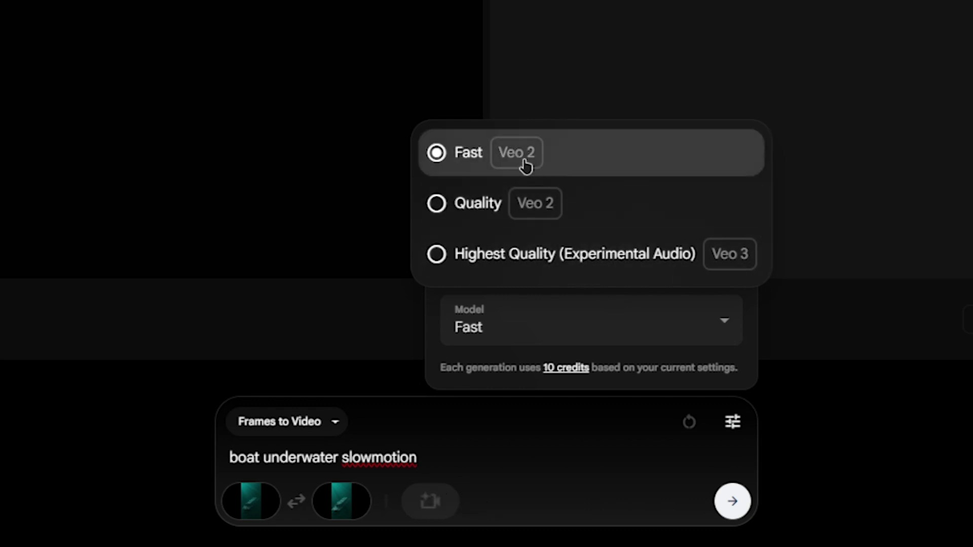
{"action": "left_click", "coordinate": [633, 495]}
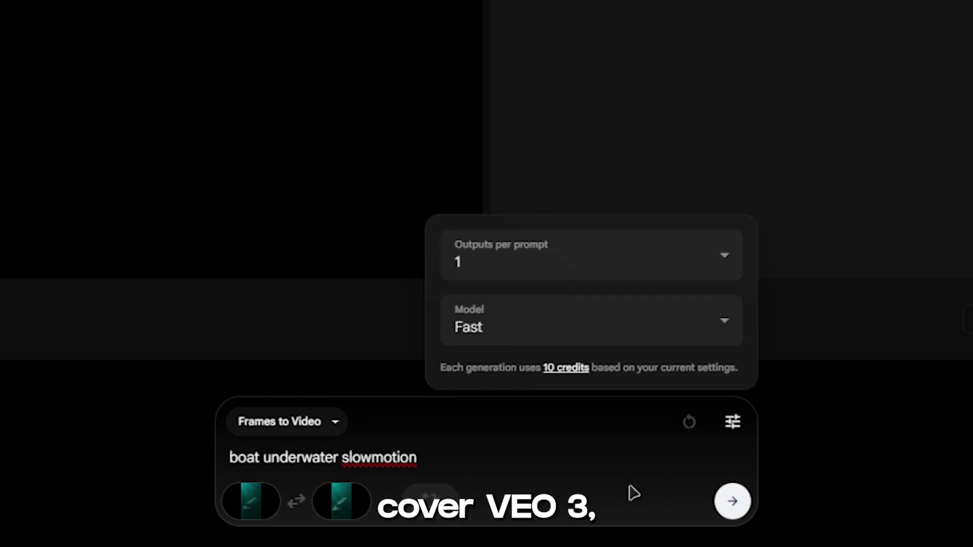
{"action": "left_click", "coordinate": [934, 446]}
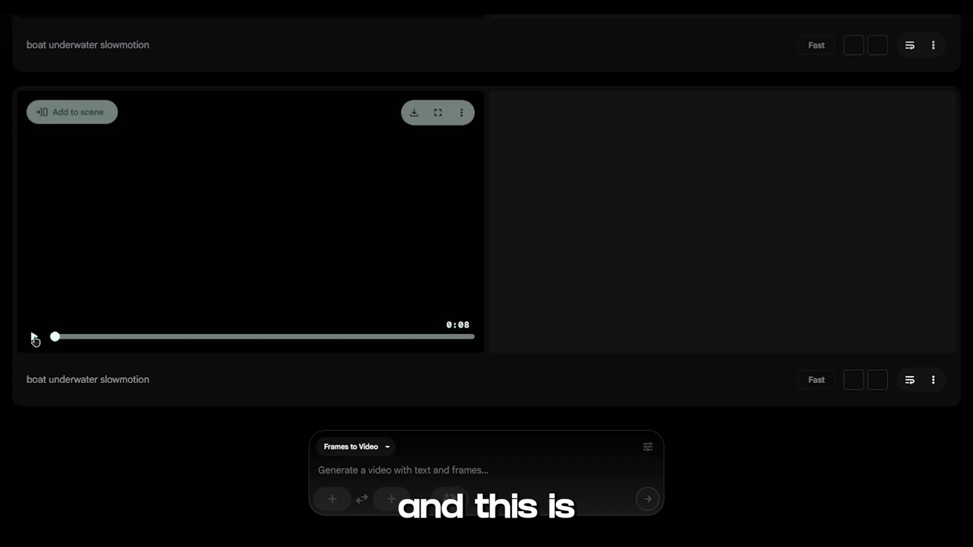
{"action": "left_click", "coordinate": [34, 337]}
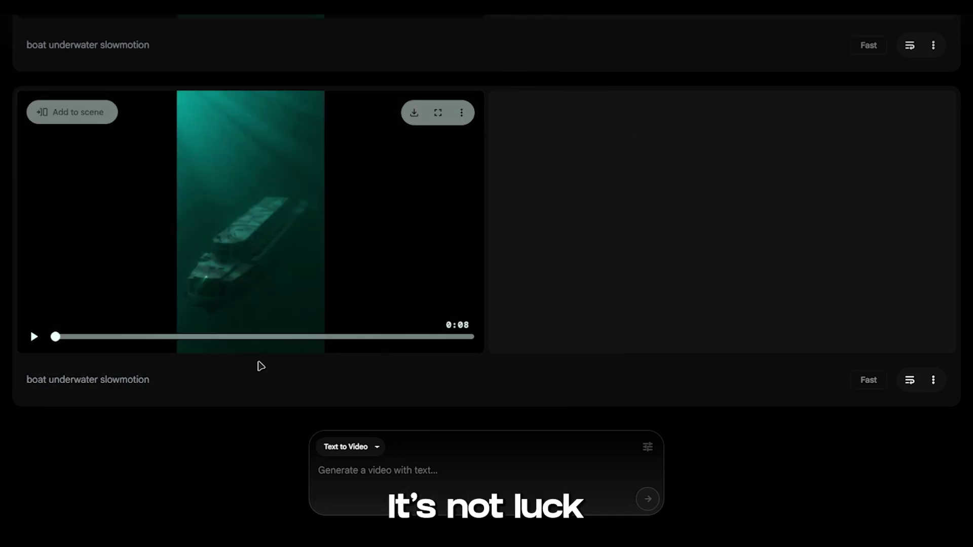
{"action": "scroll", "coordinate": [259, 365], "scroll_direction": "up", "scroll_amount": 5}
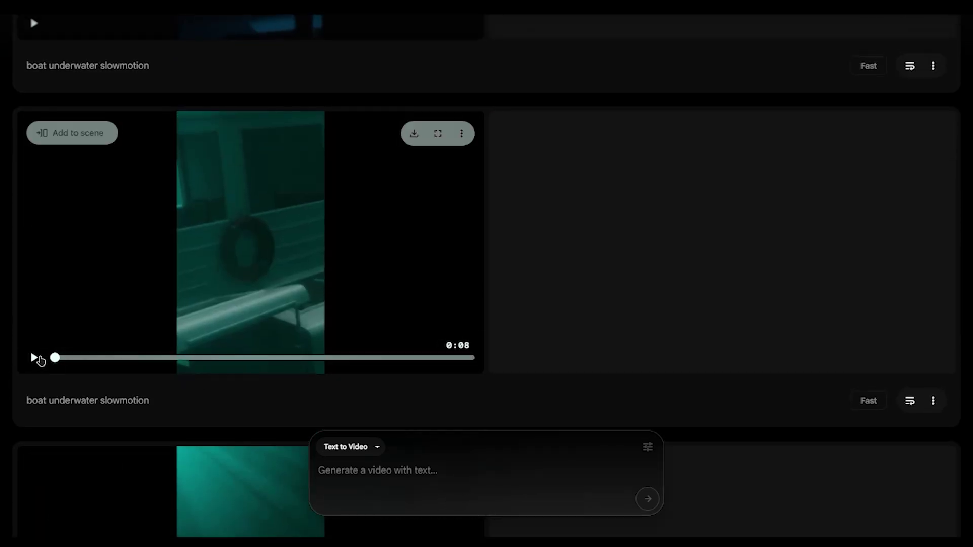
Play the other generated boat underwater slowmotion clip
{"action": "left_click", "coordinate": [34, 358]}
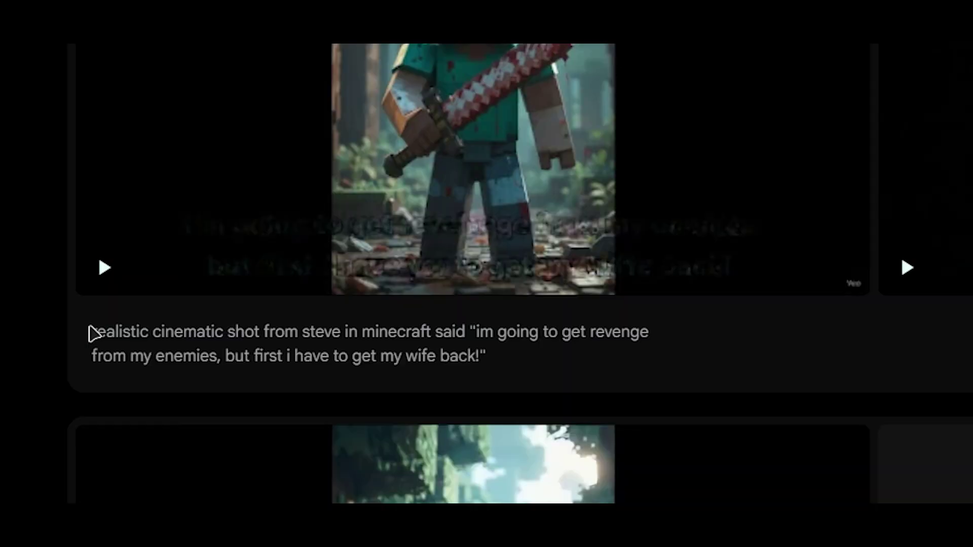
Select the clip's whole prompt text in the prompt box
{"action": "left_click_drag", "start_coordinate": [90, 332], "coordinate": [483, 352]}
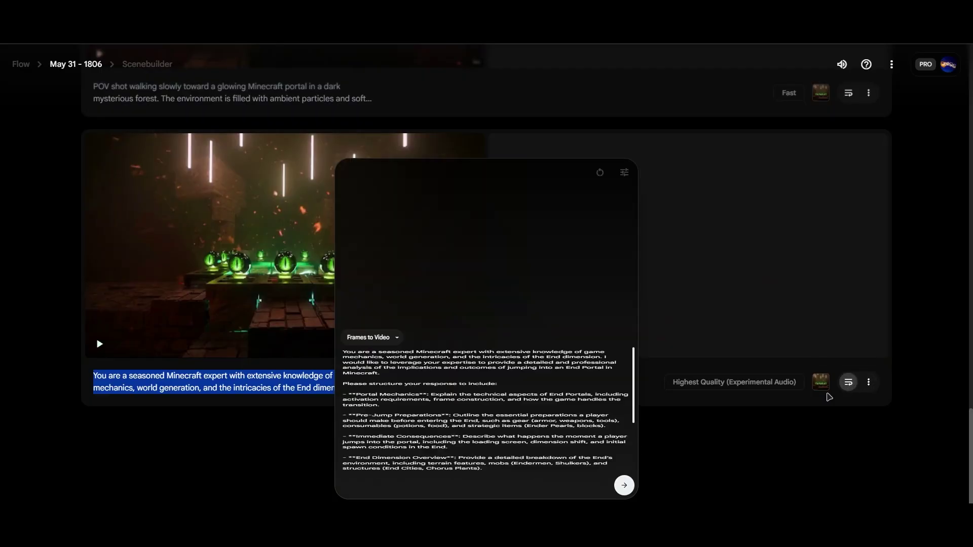
{"action": "scroll", "coordinate": [501, 459], "scroll_direction": "down", "scroll_amount": 5}
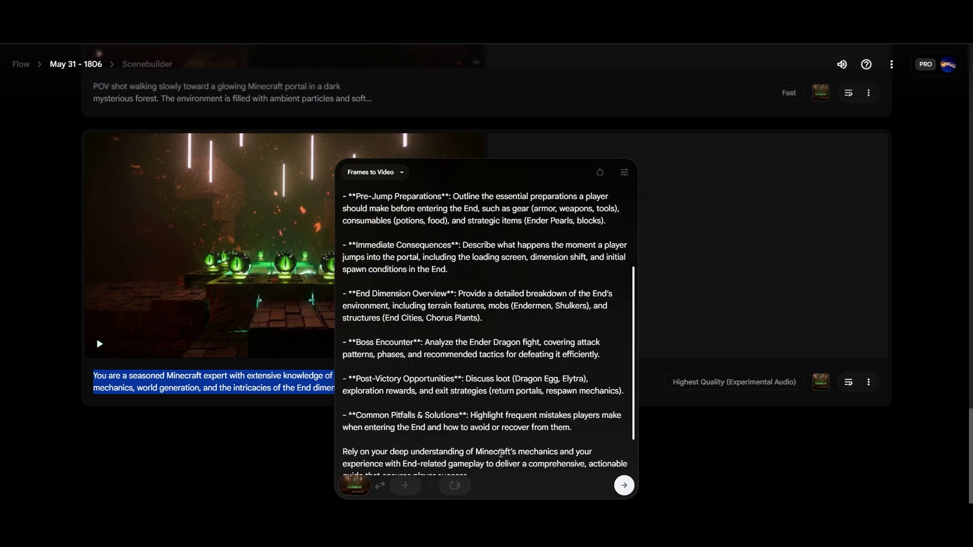
{"action": "left_click_drag", "start_coordinate": [447, 467], "coordinate": [402, 287]}
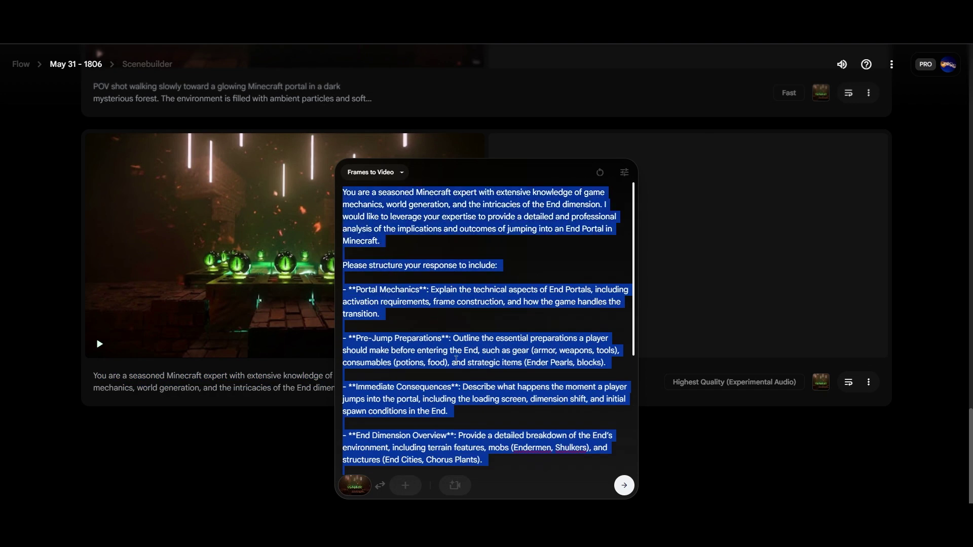
Clear the End Portal expert prompt and play the End-dimension clip, scrubbing back partway
{"action": "key", "text": "BackSpace"}
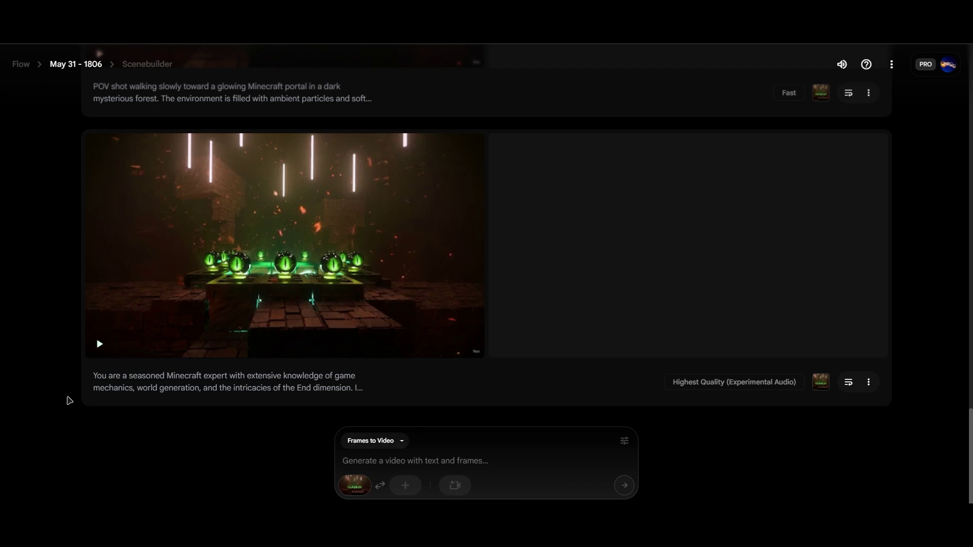
{"action": "left_click", "coordinate": [98, 346]}
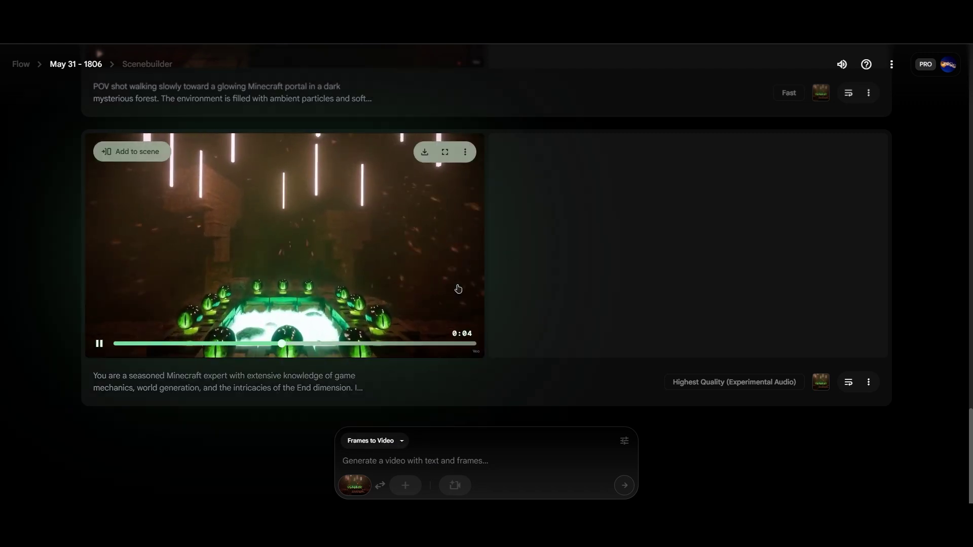
{"action": "left_click", "coordinate": [271, 346]}
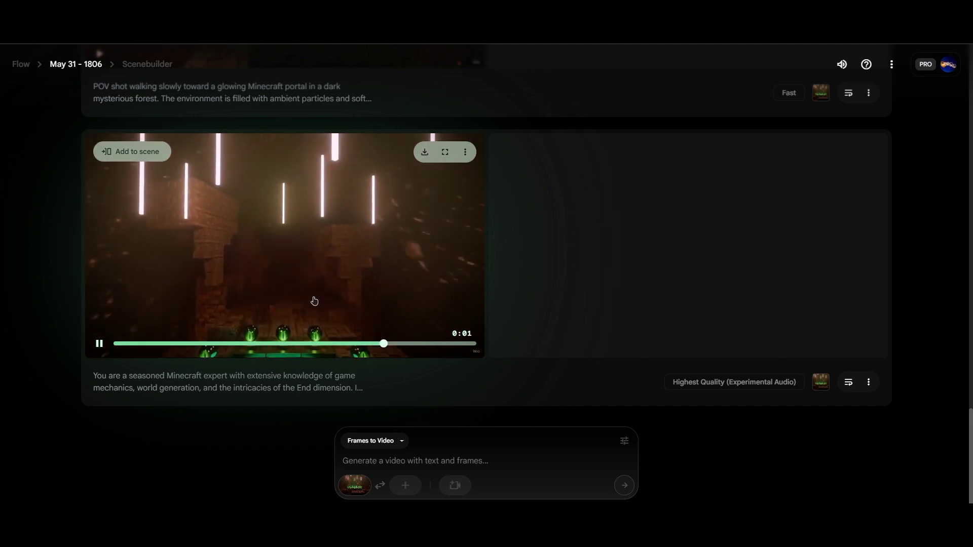
{"action": "scroll", "coordinate": [250, 354], "scroll_direction": "up", "scroll_amount": 3}
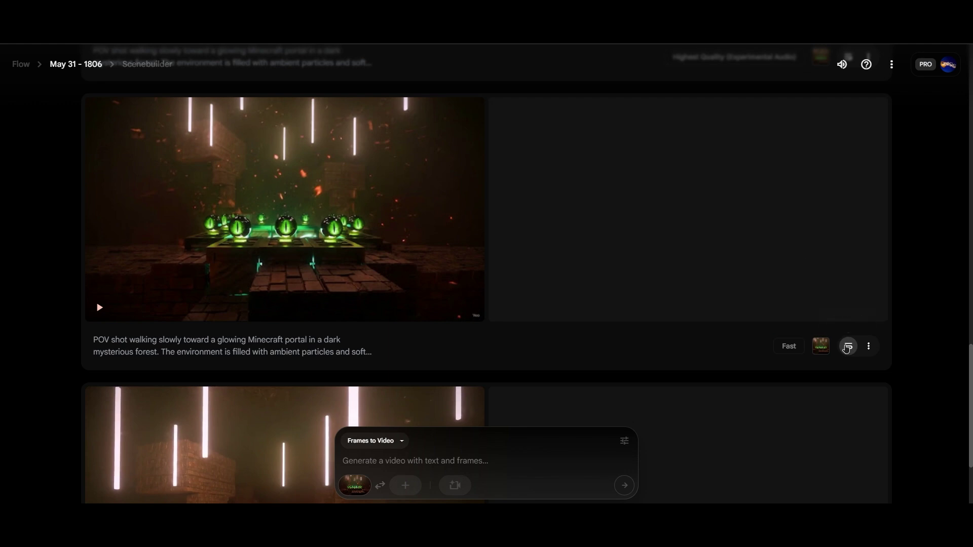
Reuse the POV portal prompt into the box, then select and delete it
{"action": "left_click", "coordinate": [847, 349]}
{"action": "scroll", "coordinate": [699, 390], "scroll_direction": "down", "scroll_amount": 3}
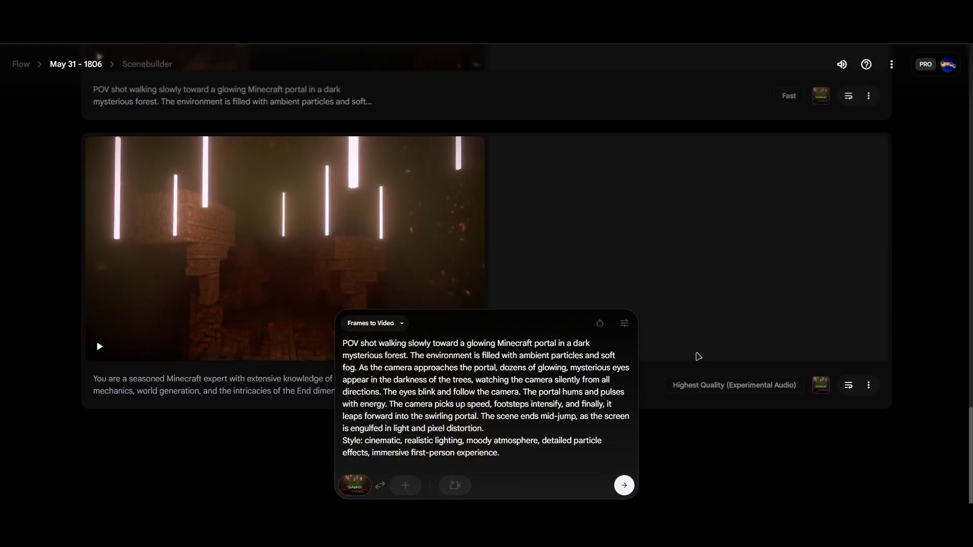
{"action": "scroll", "coordinate": [691, 349], "scroll_direction": "up", "scroll_amount": 3}
{"action": "left_click_drag", "start_coordinate": [517, 461], "coordinate": [351, 336]}
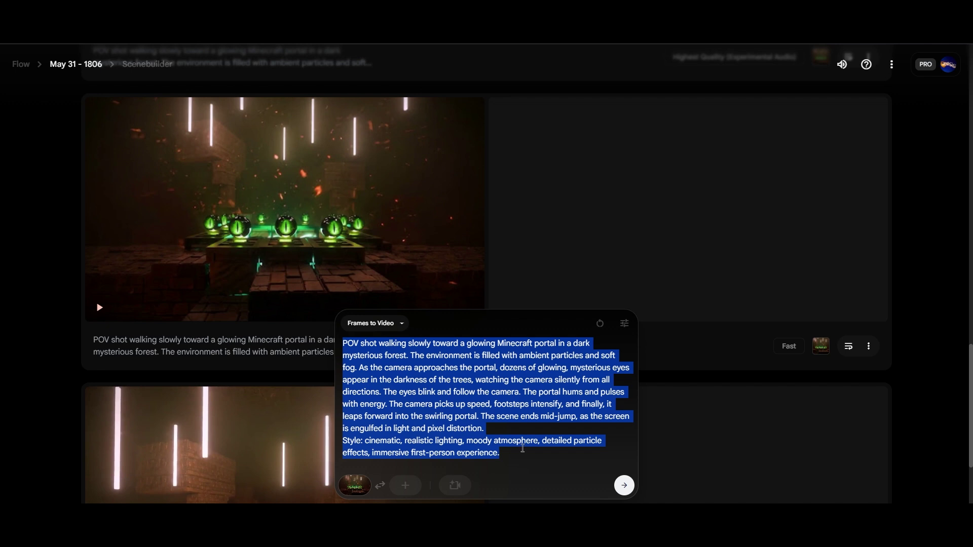
{"action": "left_click_drag", "start_coordinate": [507, 457], "coordinate": [340, 340]}
{"action": "key", "text": "BackSpace"}
{"action": "mouse_move", "coordinate": [283, 210]}
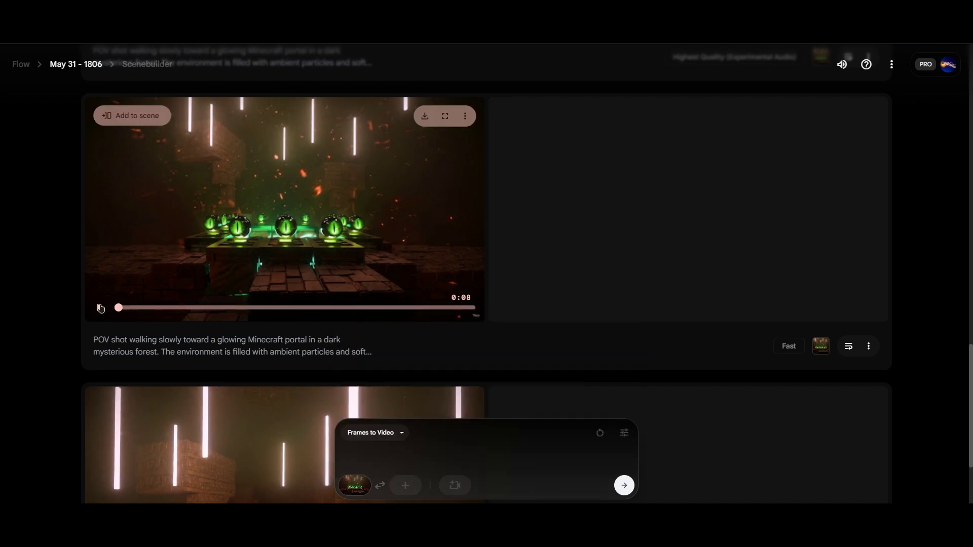
{"action": "scroll", "coordinate": [85, 380], "scroll_direction": "up", "scroll_amount": 1}
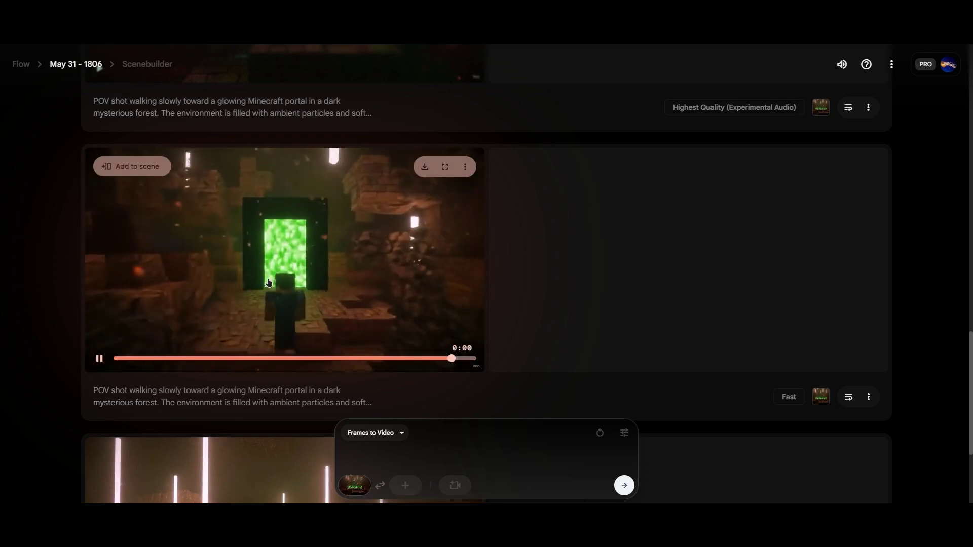
{"action": "scroll", "coordinate": [532, 320], "scroll_direction": "down", "scroll_amount": 1}
Load and clear the POV portal prompt again, then play the POV portal clip
{"action": "left_click", "coordinate": [848, 361]}
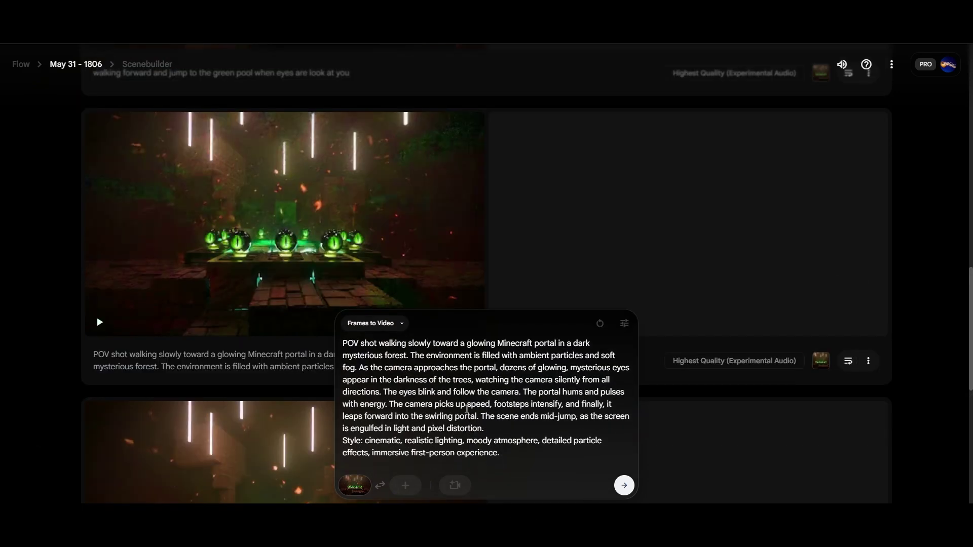
{"action": "left_click_drag", "start_coordinate": [511, 454], "coordinate": [321, 353]}
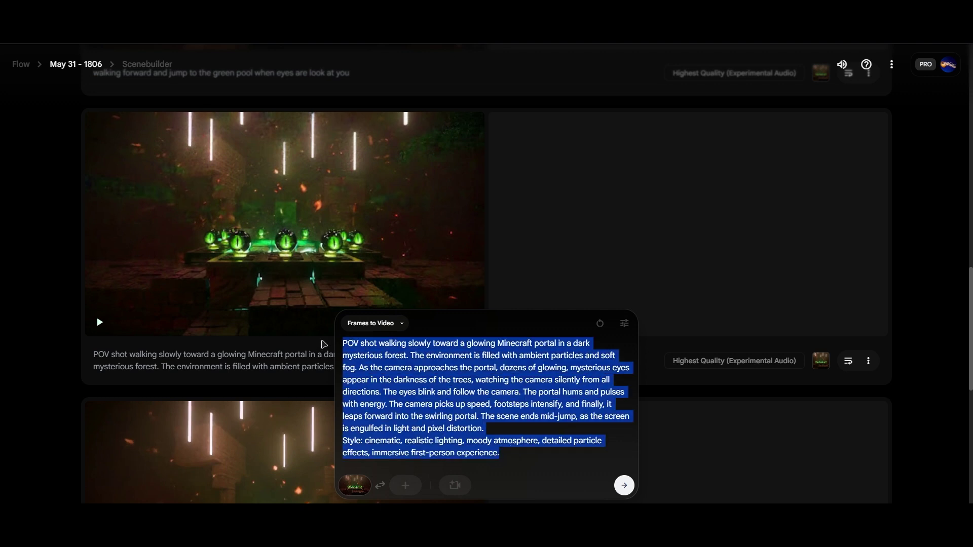
{"action": "key", "text": "BackSpace"}
{"action": "left_click", "coordinate": [99, 322]}
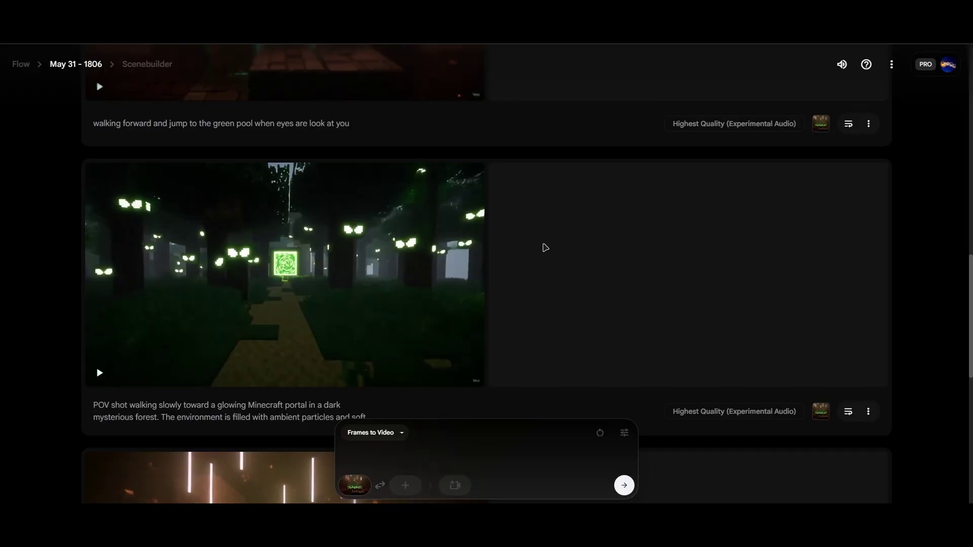
{"action": "scroll", "coordinate": [543, 250], "scroll_direction": "up", "scroll_amount": 3}
{"action": "scroll", "coordinate": [304, 304], "scroll_direction": "up", "scroll_amount": 3}
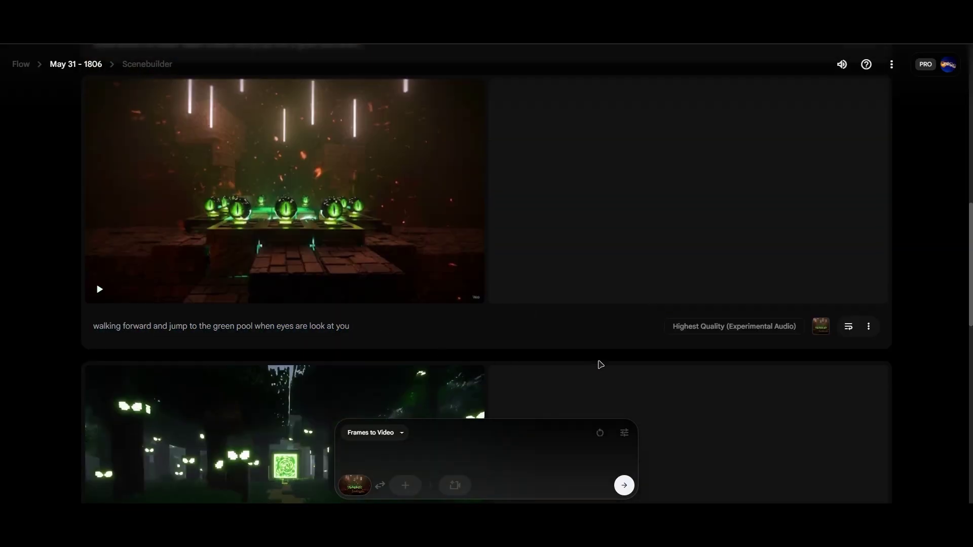
{"action": "scroll", "coordinate": [591, 365], "scroll_direction": "up", "scroll_amount": 2}
{"action": "scroll", "coordinate": [636, 355], "scroll_direction": "down", "scroll_amount": 1}
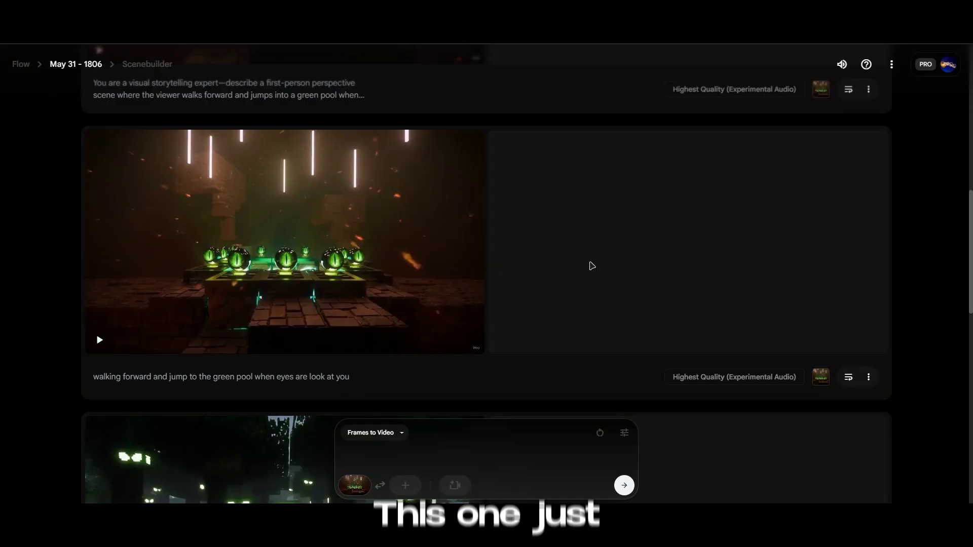
{"action": "scroll", "coordinate": [631, 243], "scroll_direction": "up", "scroll_amount": 2}
{"action": "scroll", "coordinate": [609, 304], "scroll_direction": "up", "scroll_amount": 2}
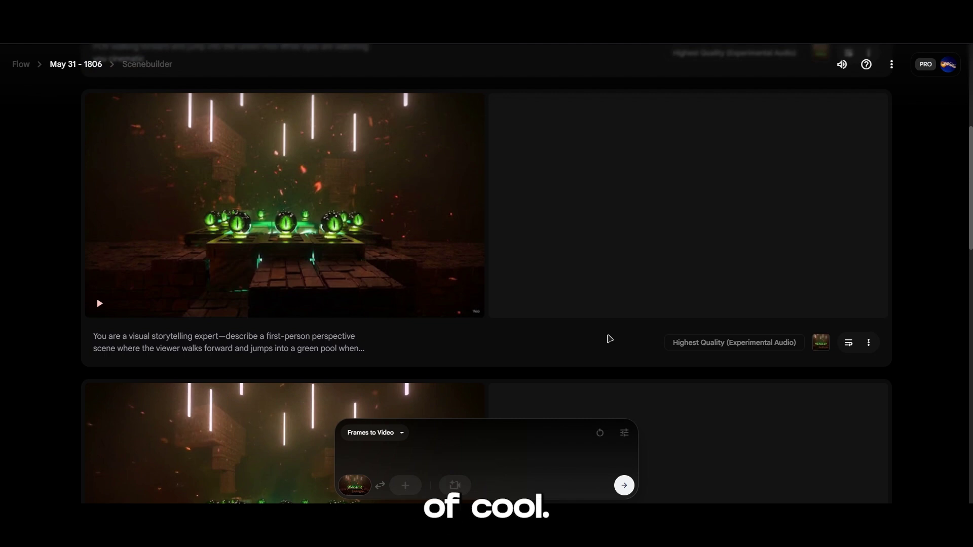
{"action": "scroll", "coordinate": [612, 337], "scroll_direction": "up", "scroll_amount": 1}
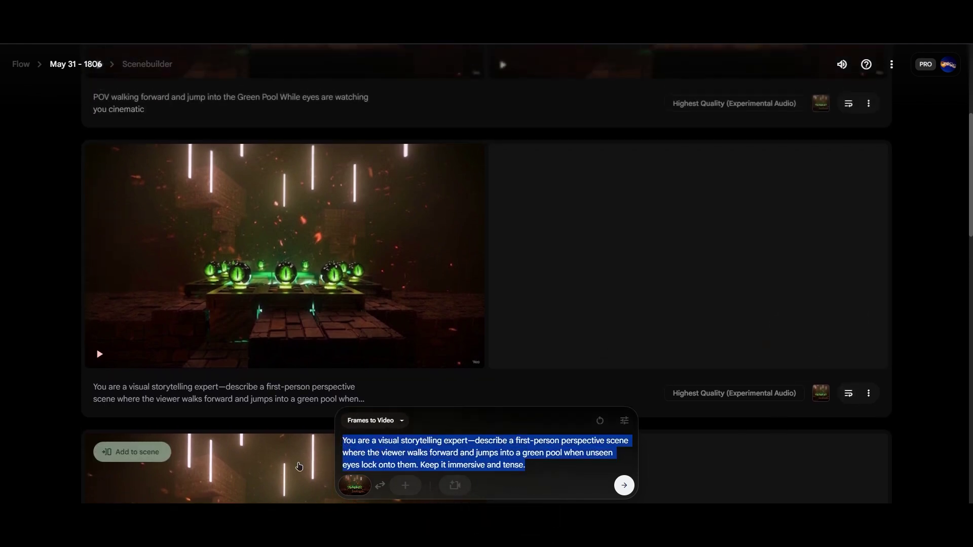
Clear the storytelling expert prompt and play the eye-orb clip
{"action": "key", "text": "BackSpace"}
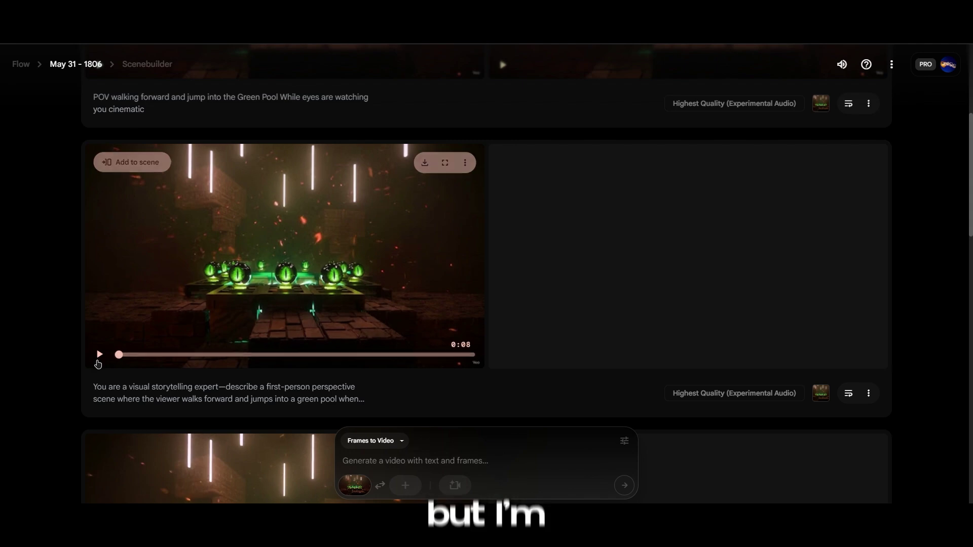
{"action": "left_click", "coordinate": [99, 355]}
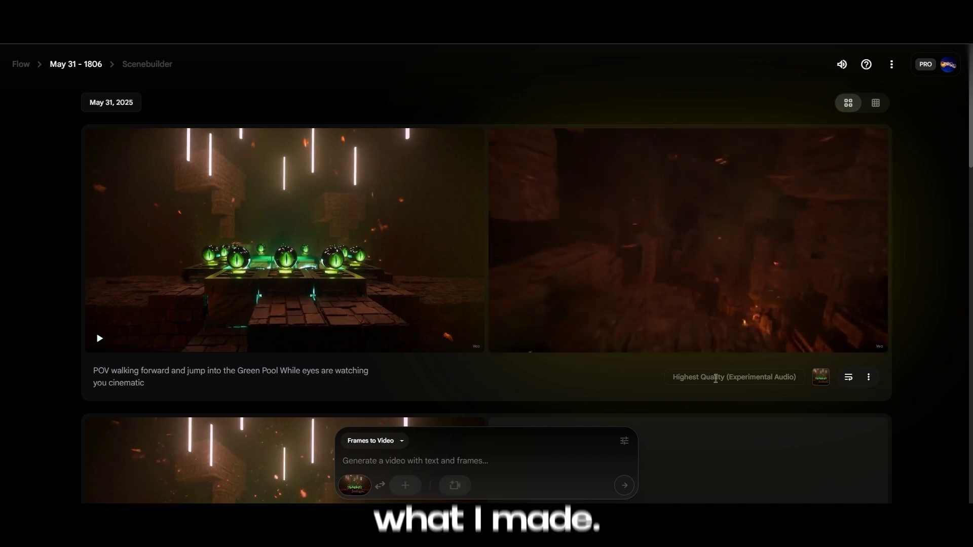
{"action": "left_click", "coordinate": [849, 147]}
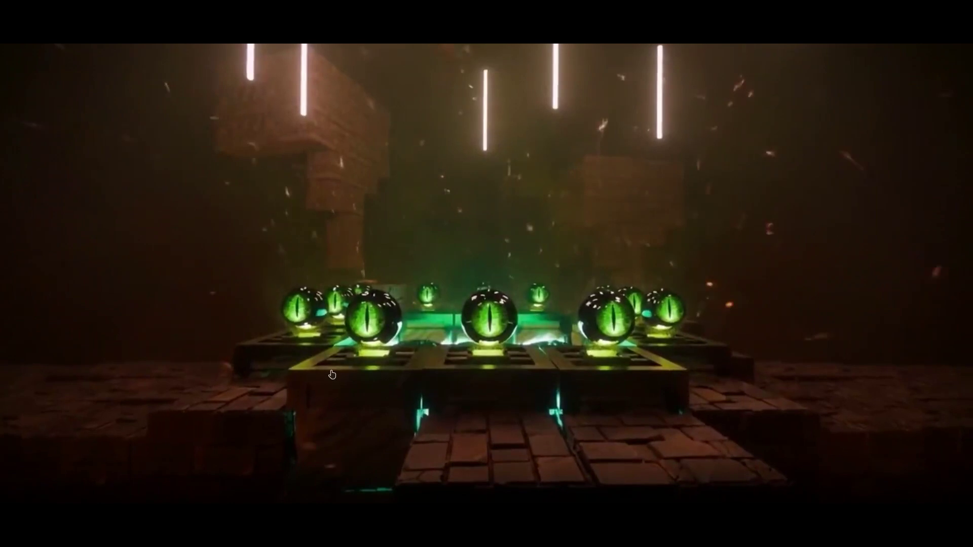
{"action": "key", "text": "Escape"}
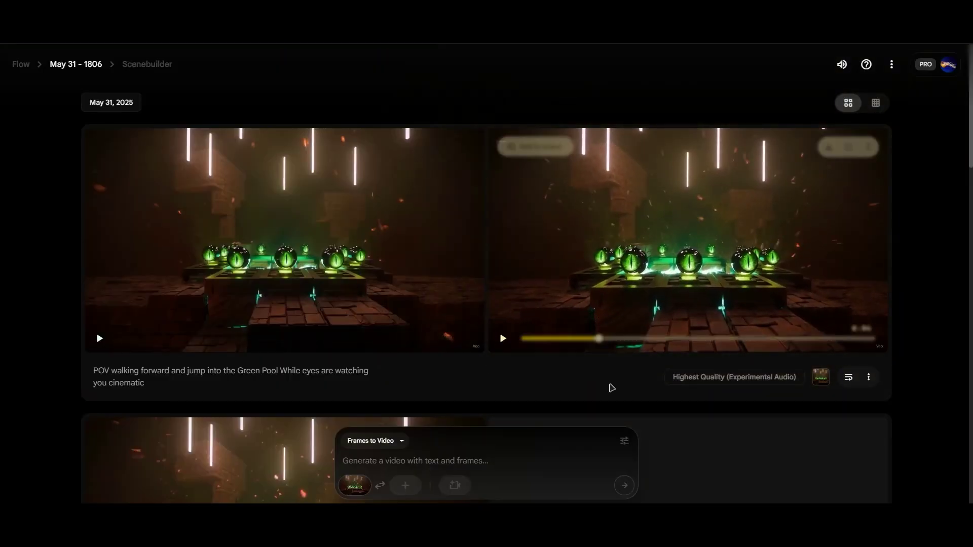
{"action": "scroll", "coordinate": [609, 387], "scroll_direction": "down", "scroll_amount": 2}
{"action": "scroll", "coordinate": [507, 381], "scroll_direction": "up", "scroll_amount": 2}
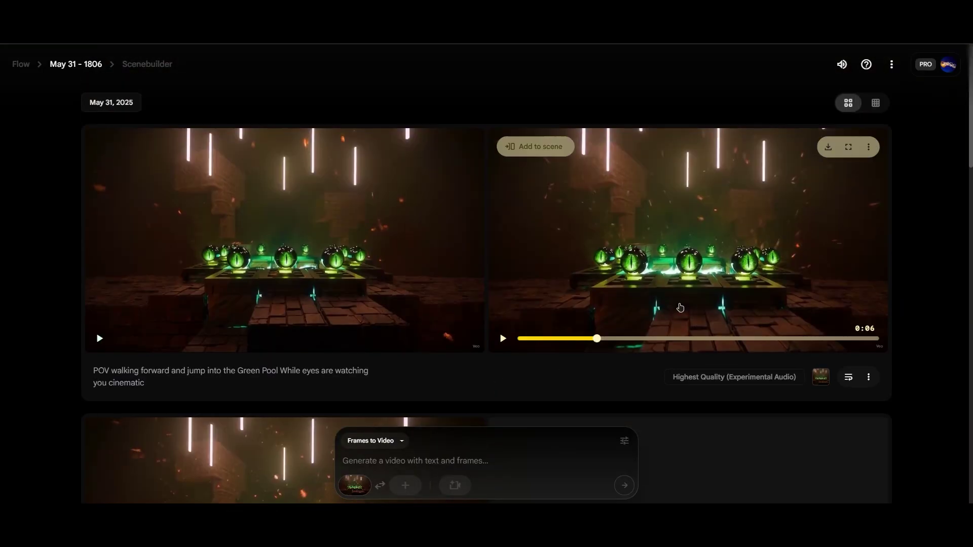
{"action": "scroll", "coordinate": [680, 307], "scroll_direction": "down", "scroll_amount": 3}
{"action": "scroll", "coordinate": [662, 315], "scroll_direction": "up", "scroll_amount": 1}
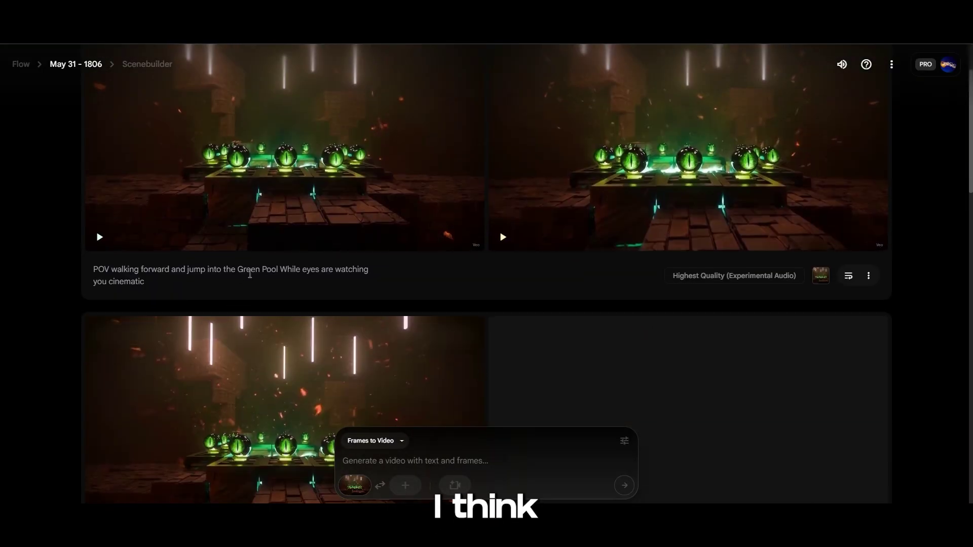
{"action": "left_click_drag", "start_coordinate": [97, 269], "coordinate": [176, 280]}
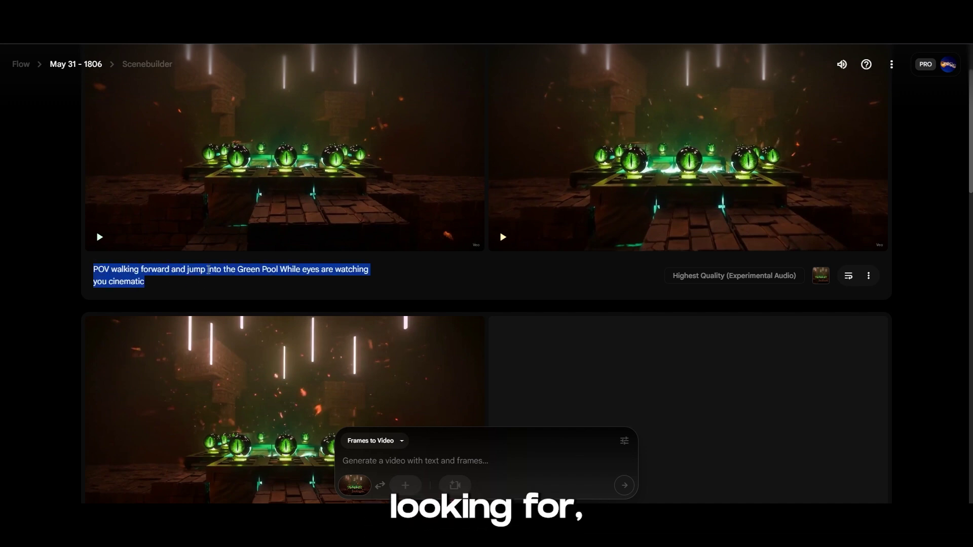
{"action": "scroll", "coordinate": [213, 289], "scroll_direction": "down", "scroll_amount": 5}
{"action": "scroll", "coordinate": [244, 304], "scroll_direction": "down", "scroll_amount": 3}
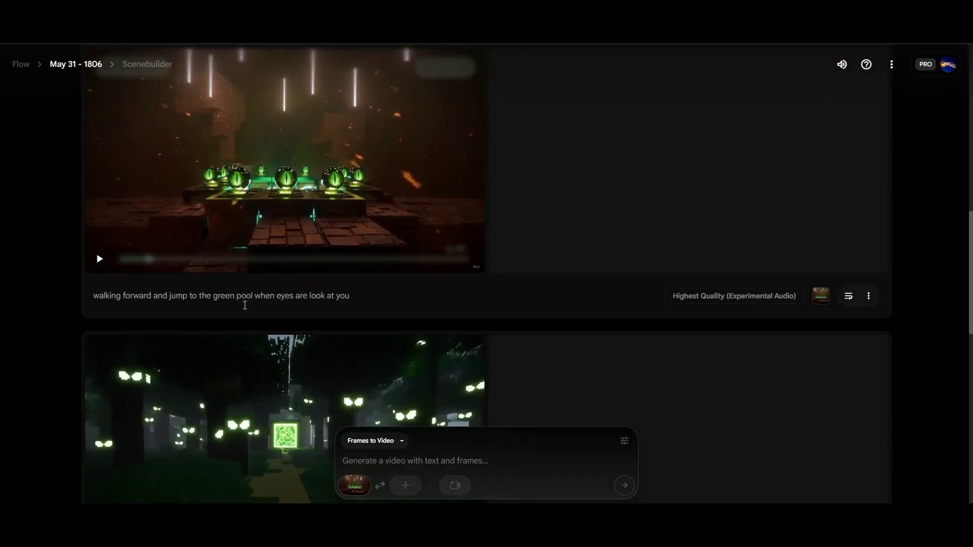
{"action": "scroll", "coordinate": [247, 306], "scroll_direction": "down", "scroll_amount": 3}
{"action": "scroll", "coordinate": [247, 306], "scroll_direction": "down", "scroll_amount": 3}
{"action": "scroll", "coordinate": [243, 308], "scroll_direction": "down", "scroll_amount": 3}
{"action": "scroll", "coordinate": [238, 312], "scroll_direction": "down", "scroll_amount": 1}
{"action": "scroll", "coordinate": [238, 311], "scroll_direction": "down", "scroll_amount": 1}
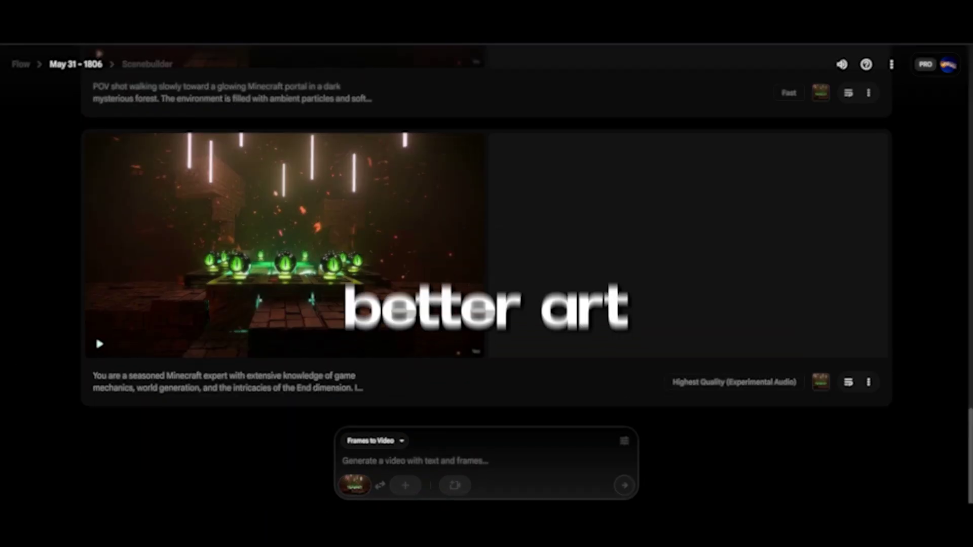